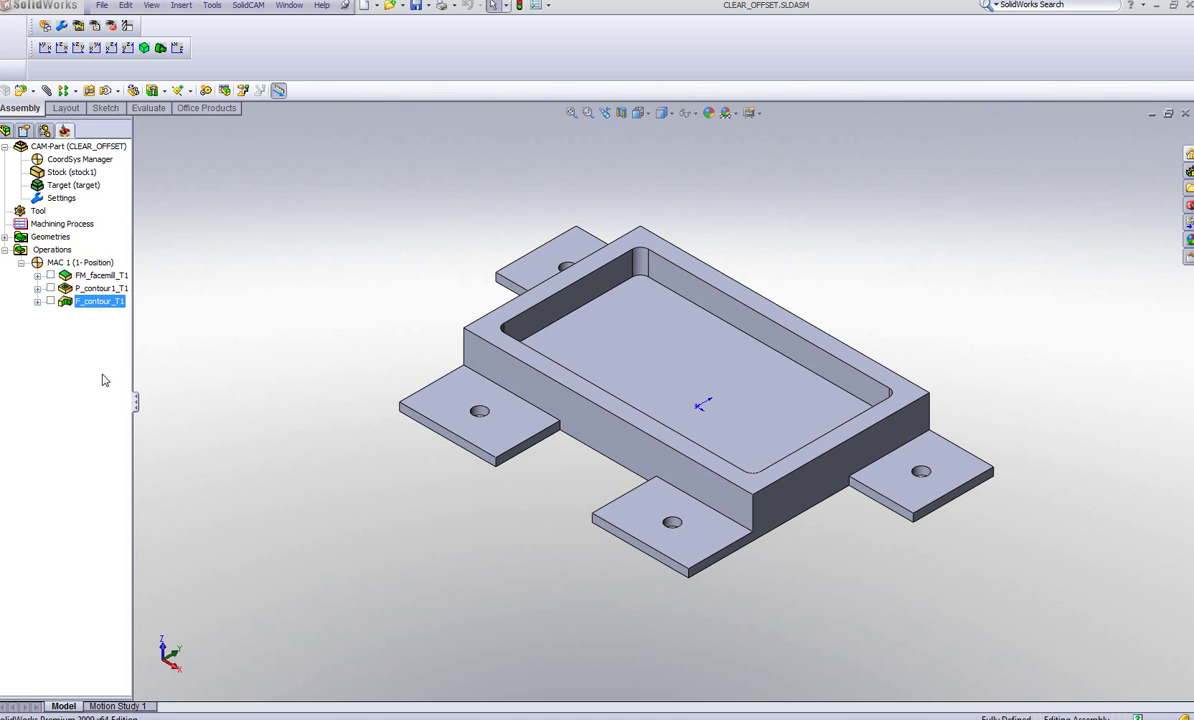
Reopen the P_contour_T1 operation for editing and preview its contour chain on the model
right_click(91, 305)
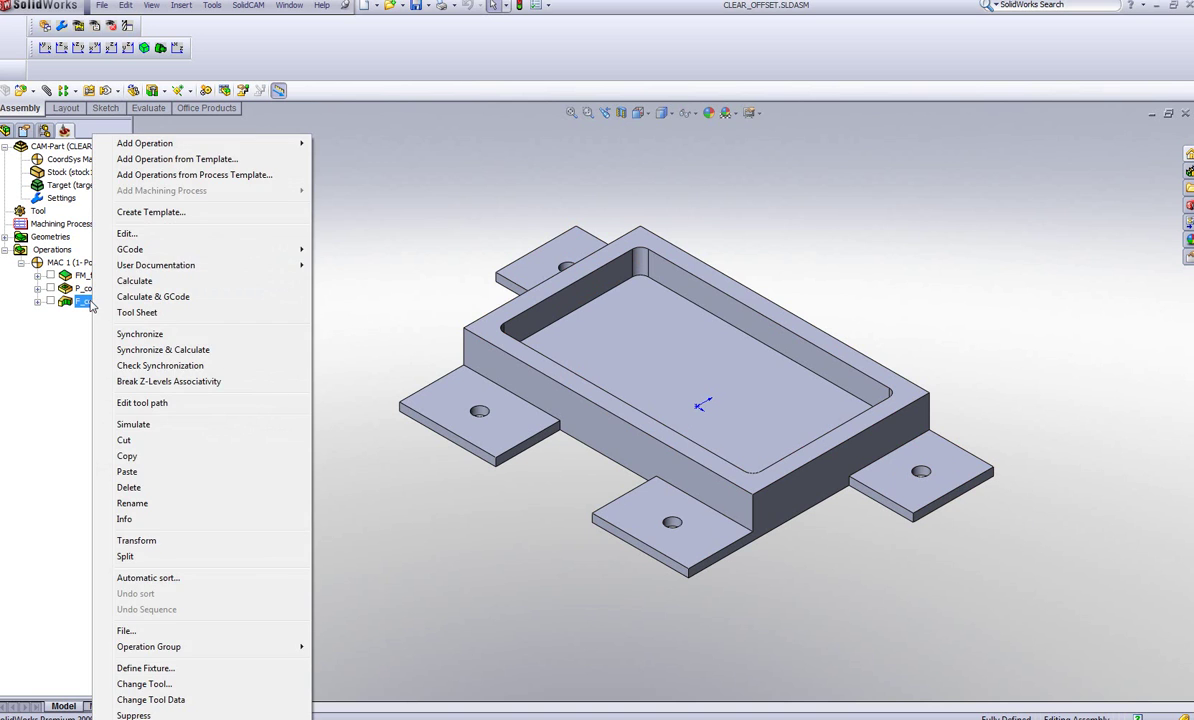
left_click(126, 219)
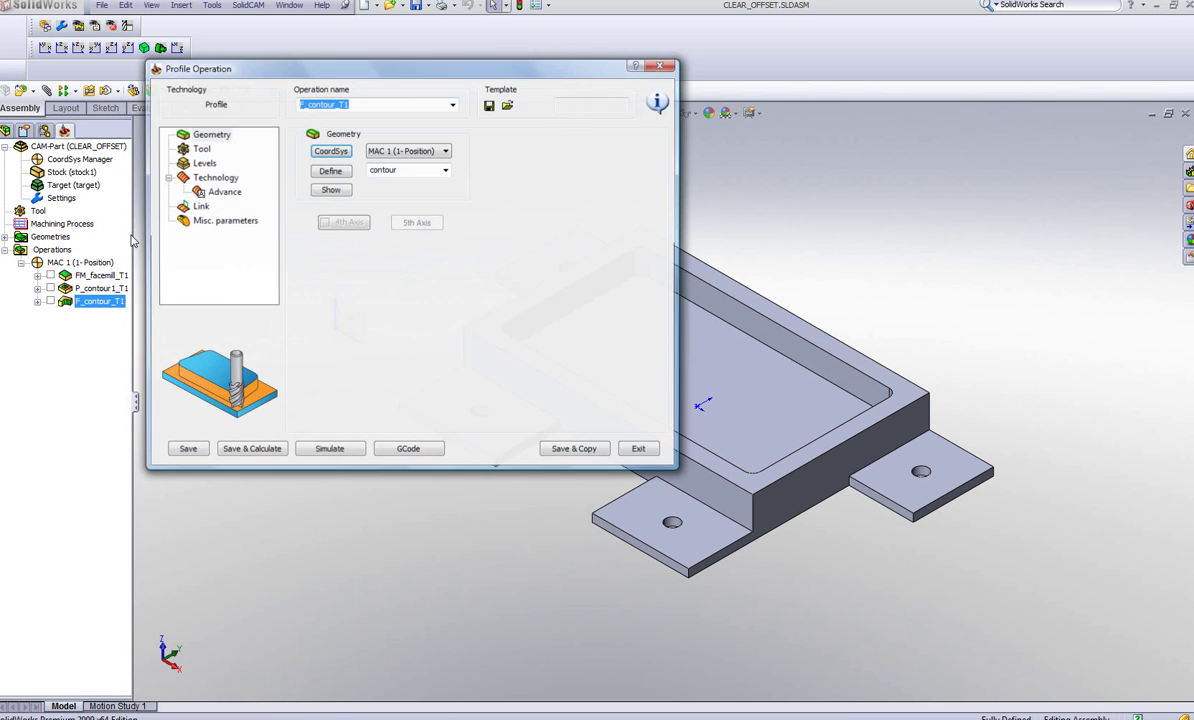
left_click(330, 191)
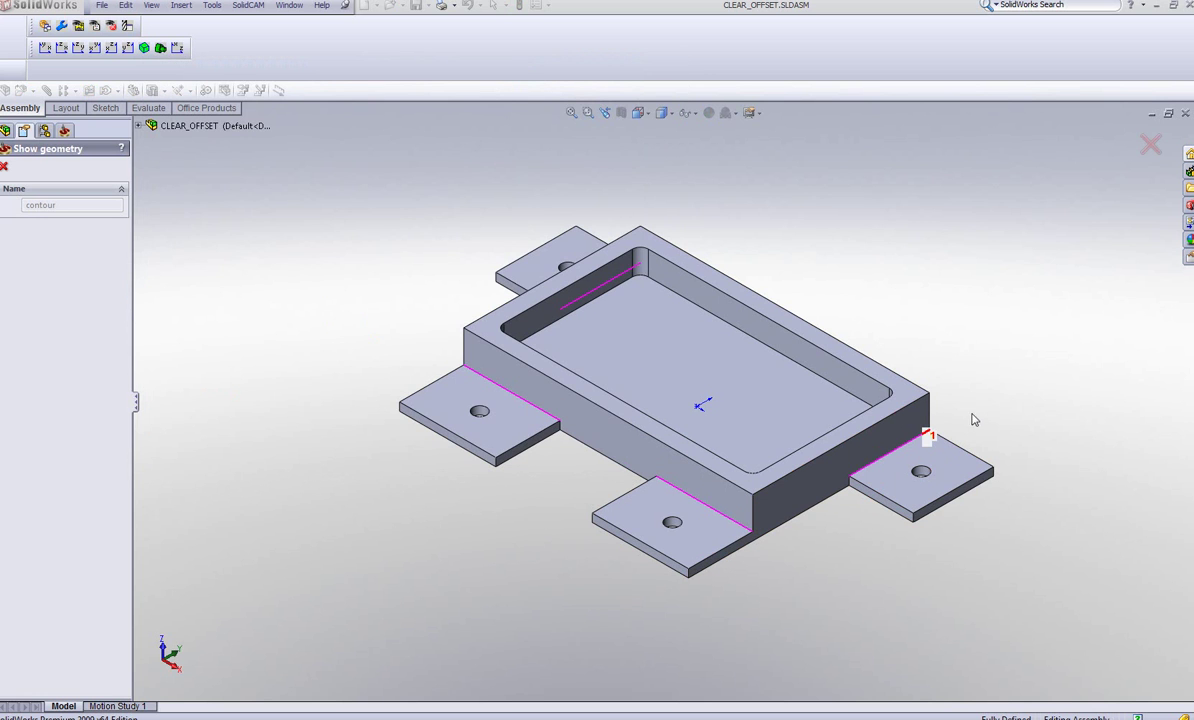
left_click(4, 166)
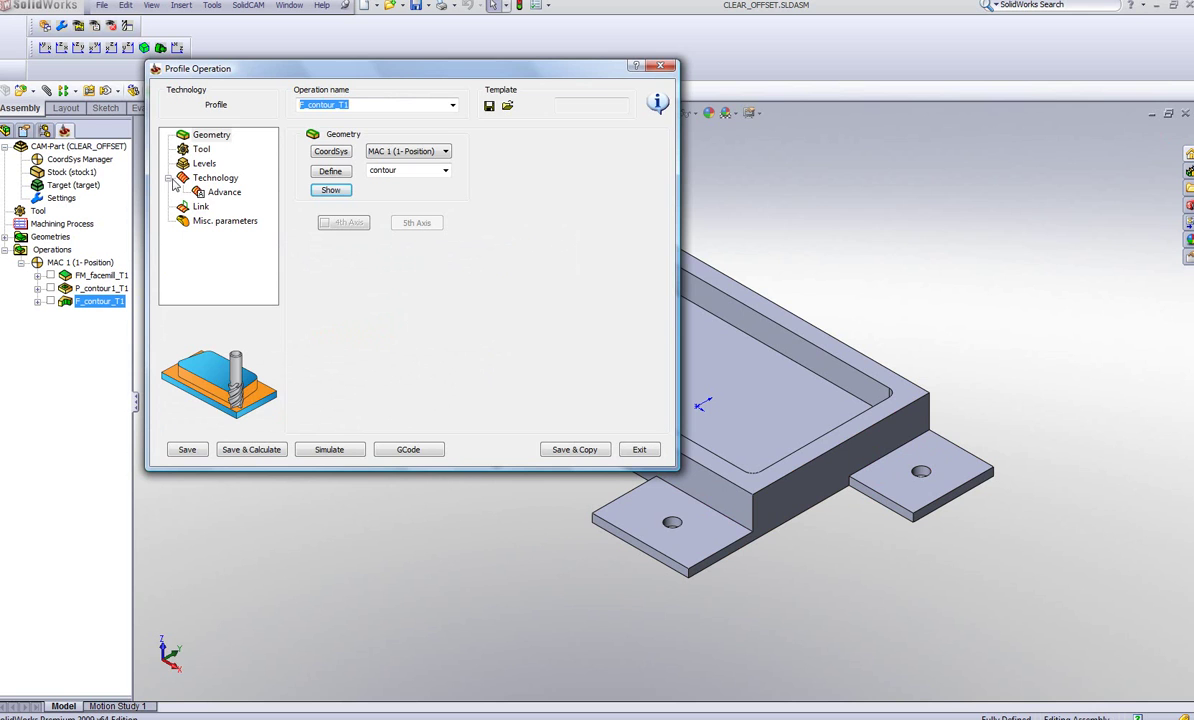
Go to the Technology page of the P_contour_T1 profile operation
left_click(210, 184)
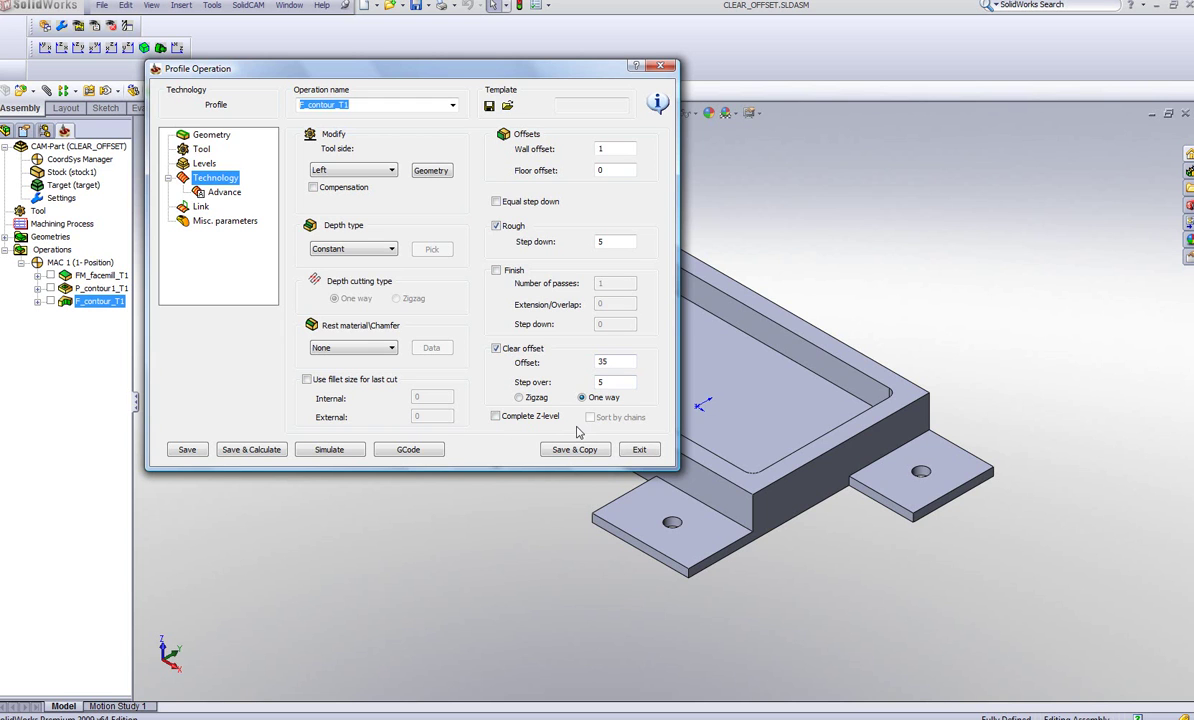
Save and calculate the P_contour_T1 toolpath, then step and play it in SolidVerify
left_click(252, 450)
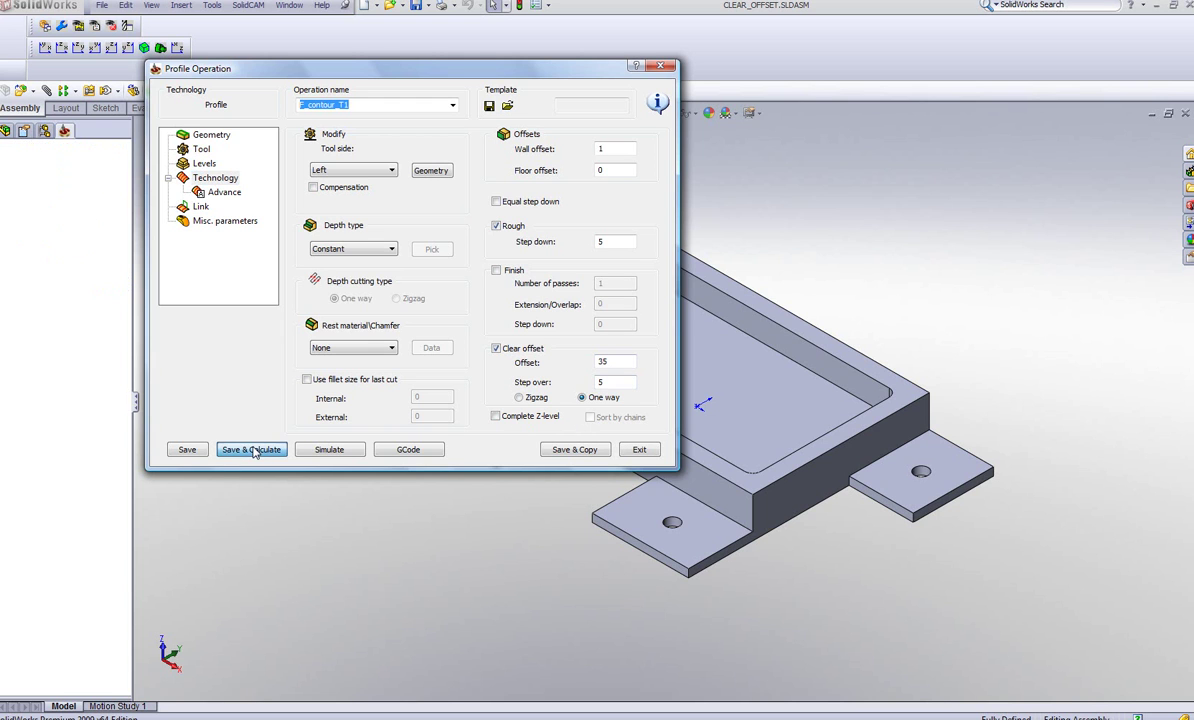
left_click(340, 451)
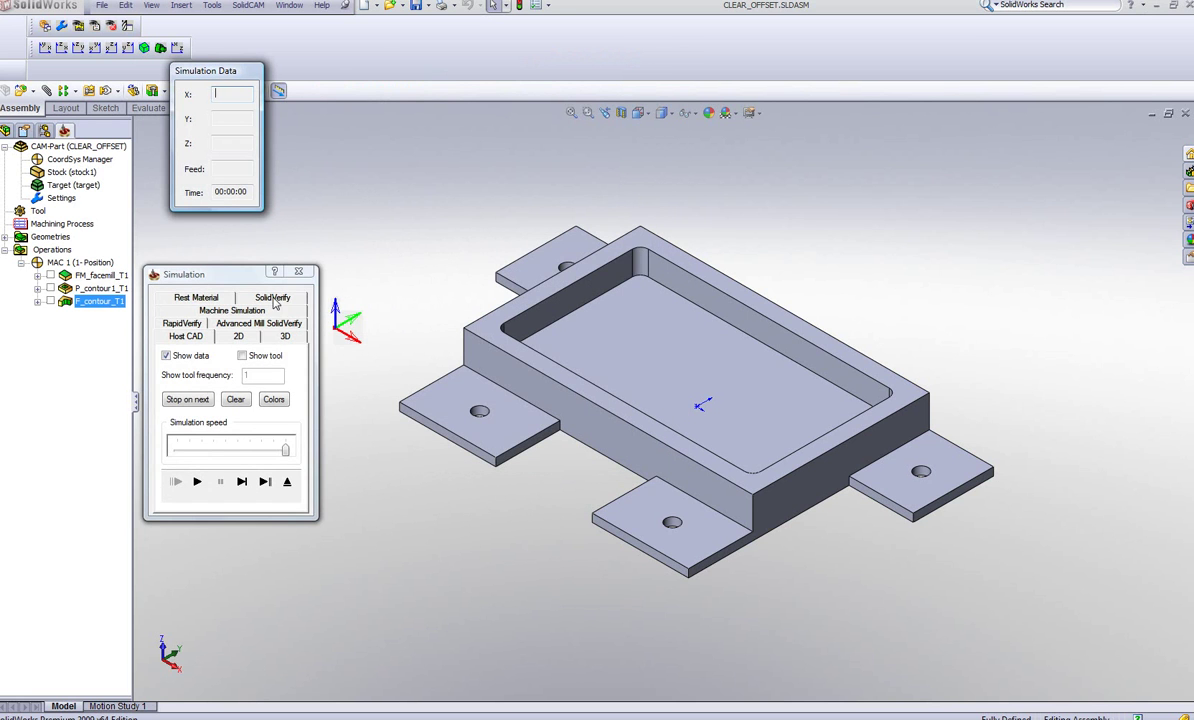
left_click(272, 298)
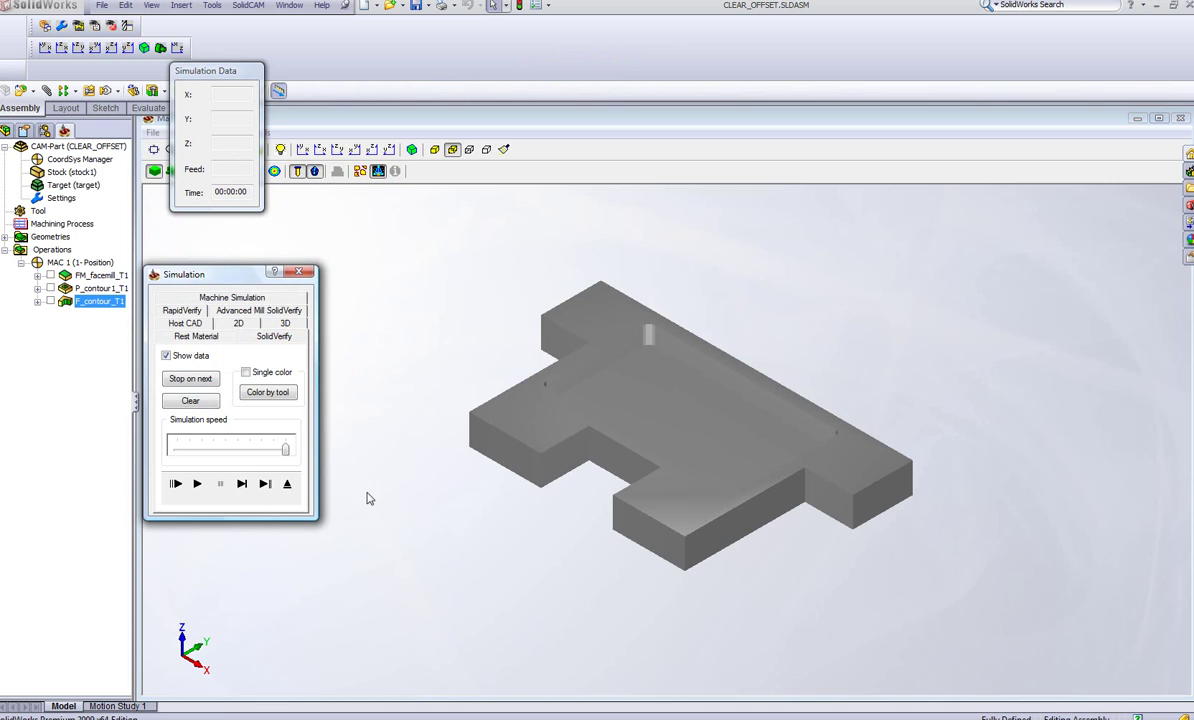
left_click(242, 484)
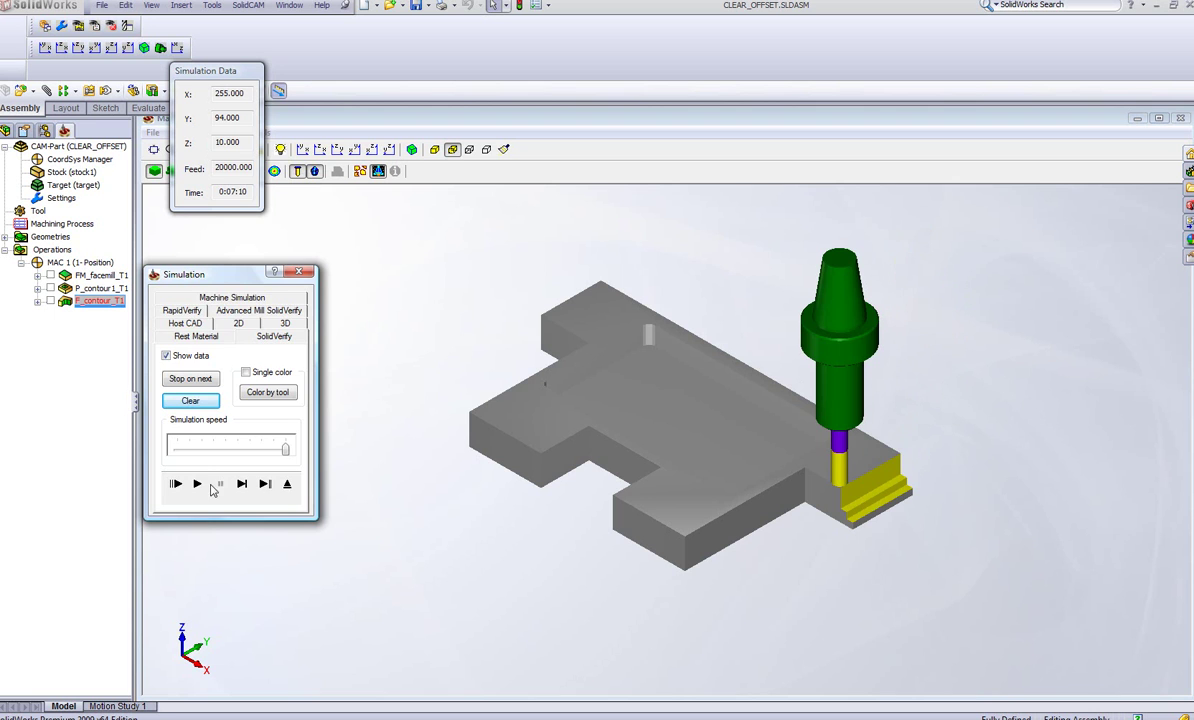
left_click(198, 484)
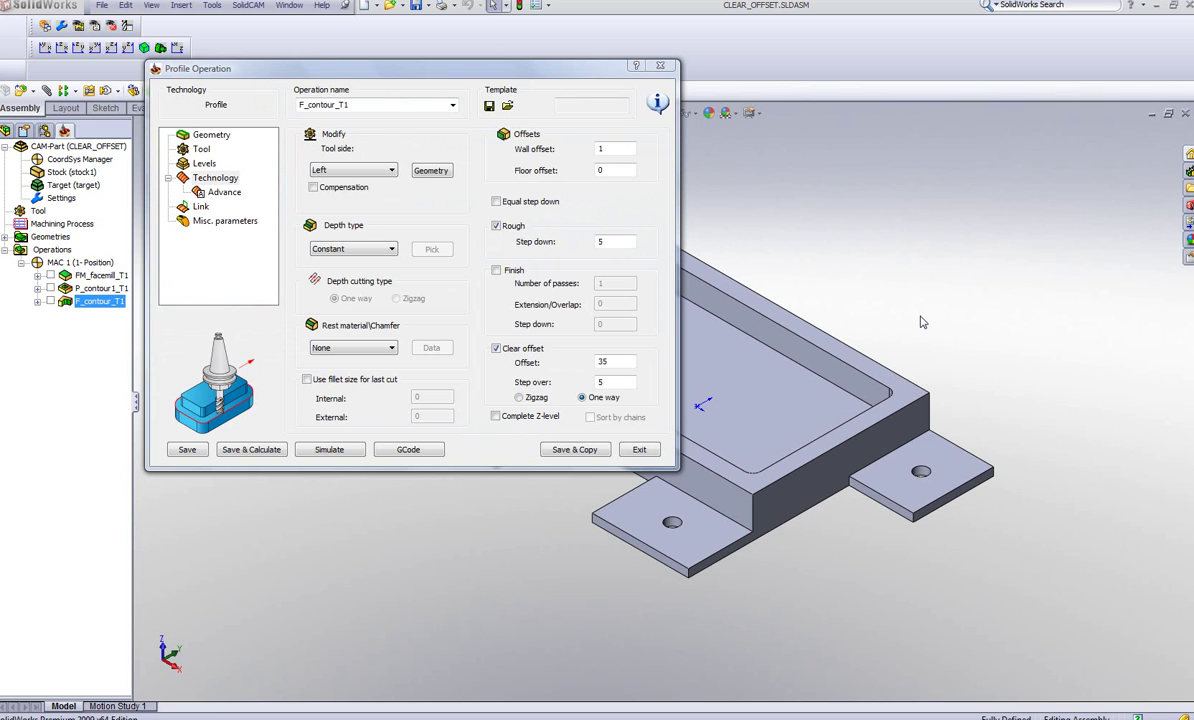
Turn on Complete Z-level and highlight the right, front, left and back-left flange steps
left_click(495, 416)
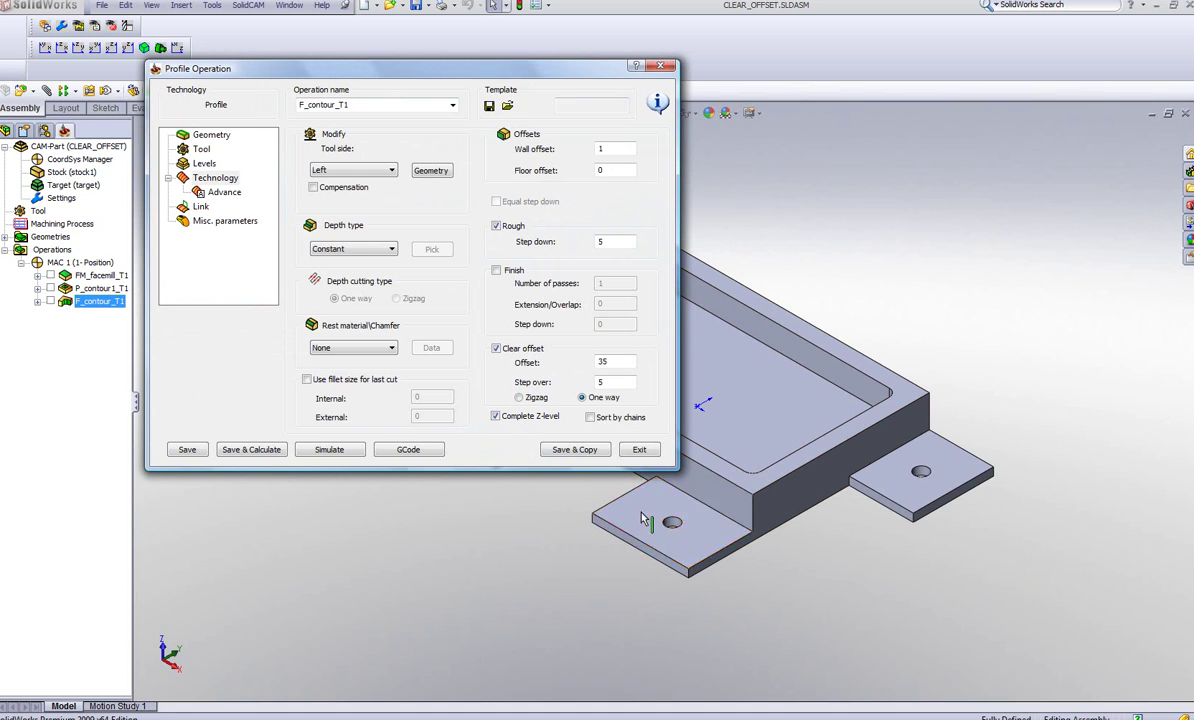
left_click_drag(500, 75, 155, 86)
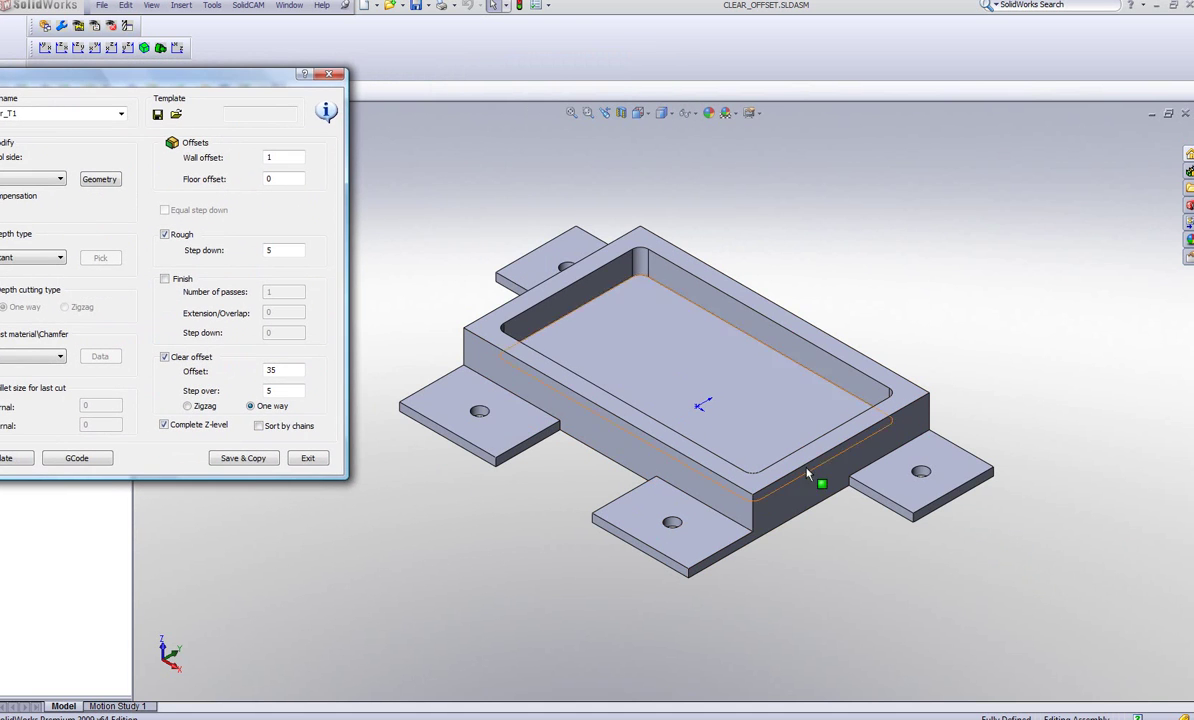
left_click(838, 472)
left_click(700, 530)
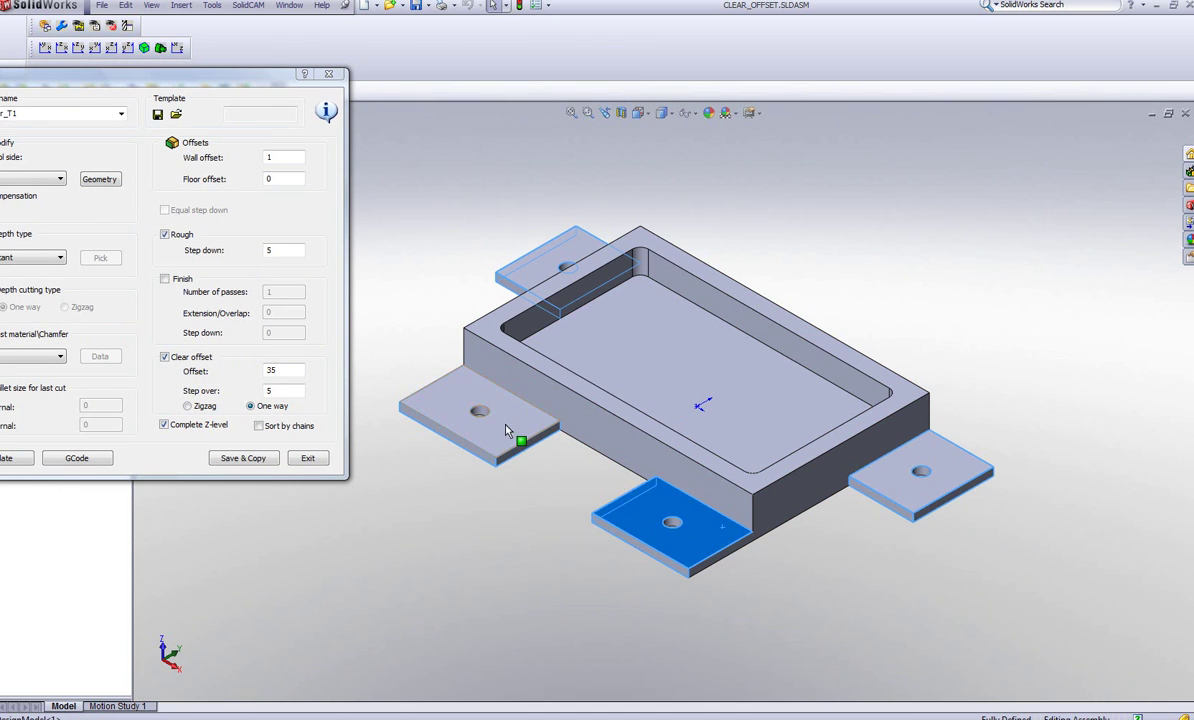
left_click(480, 415)
left_click(537, 277)
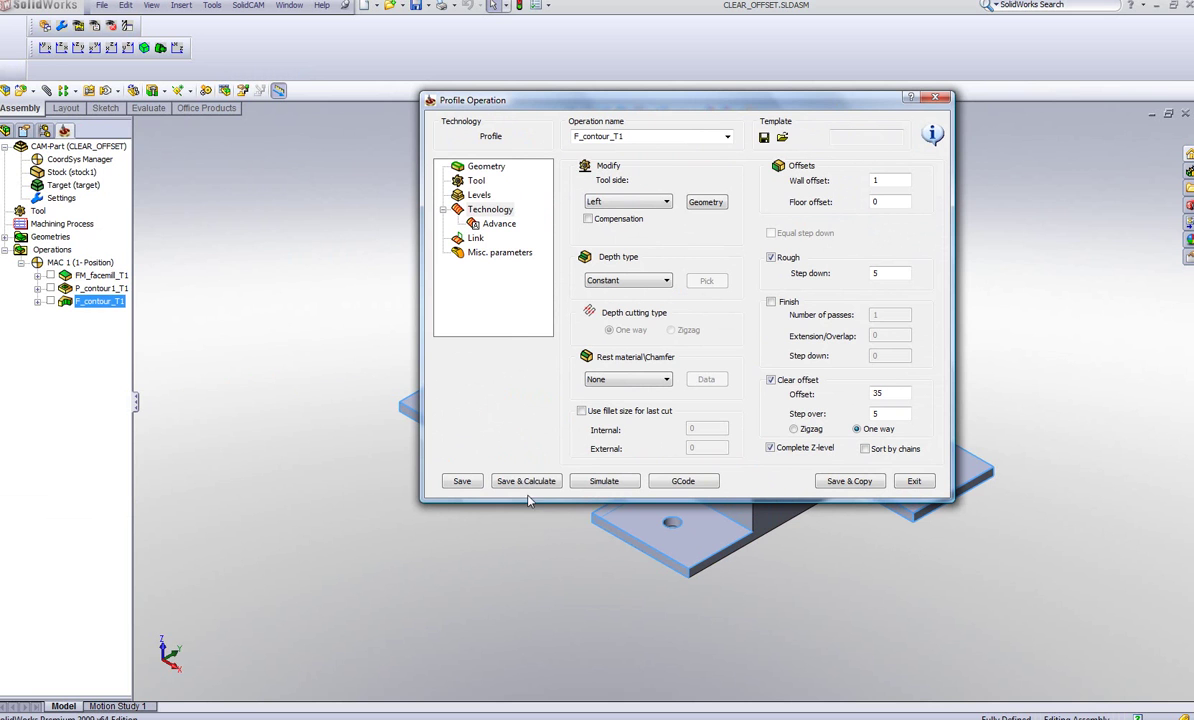
Recalculate the toolpath, run it in SolidVerify to cut all four flange steps, then exit
left_click(548, 482)
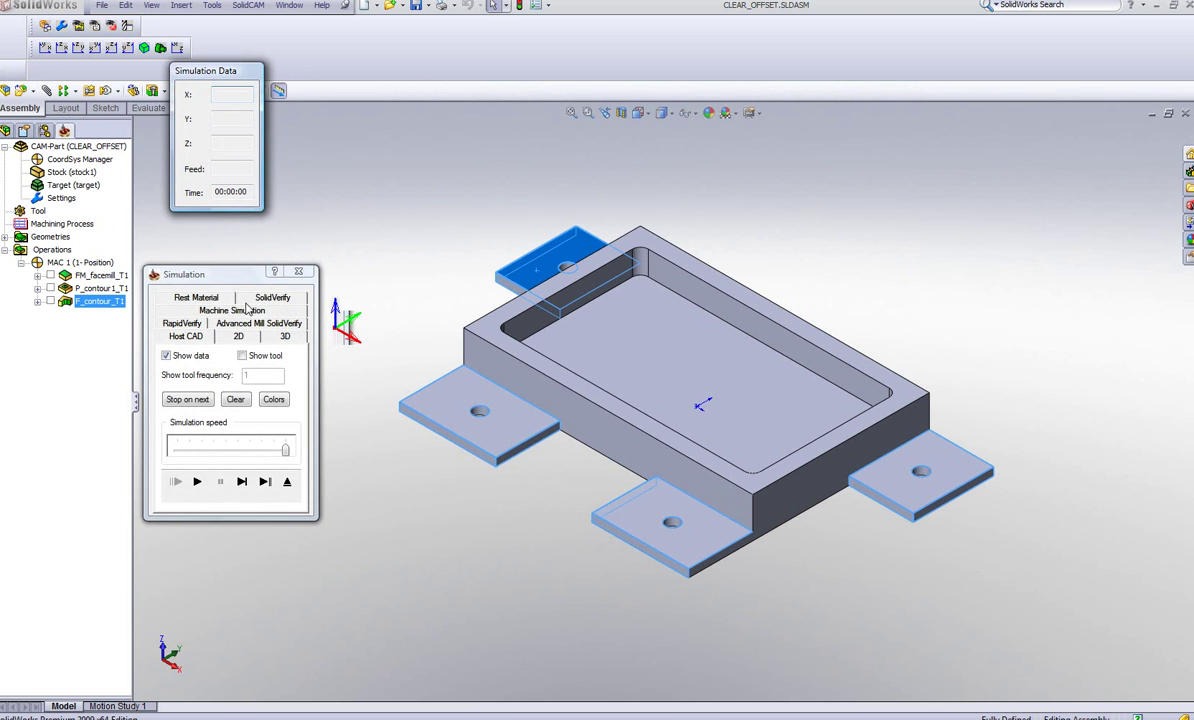
left_click(237, 311)
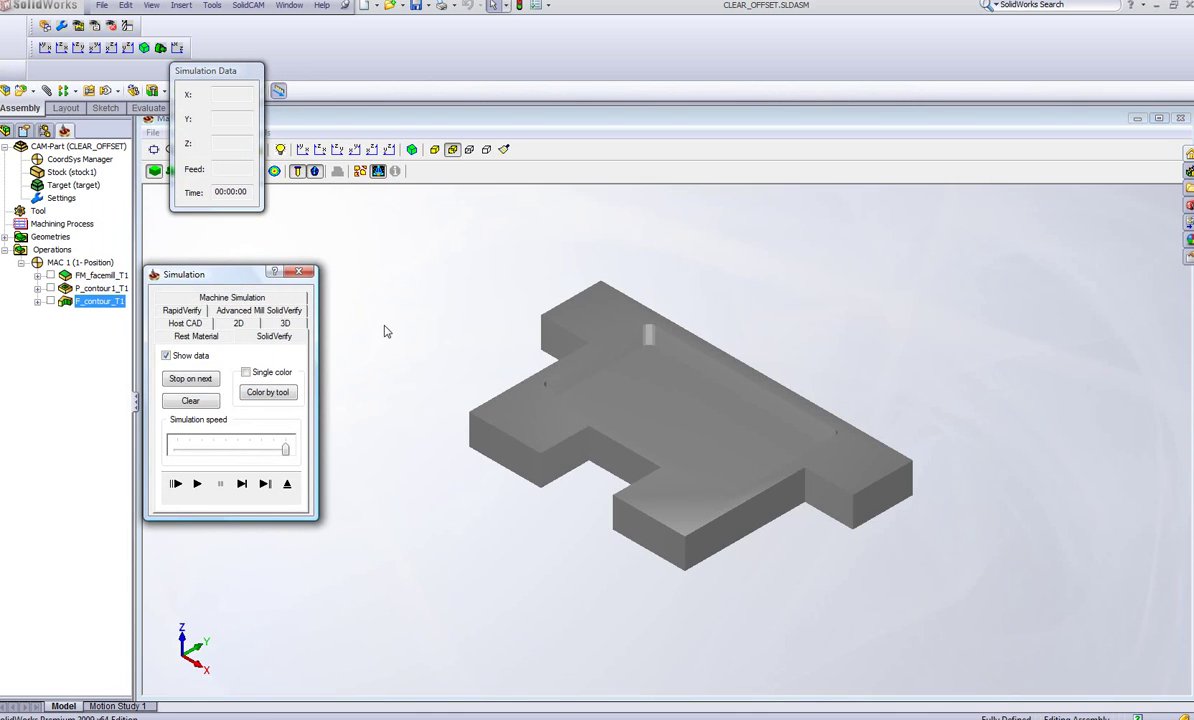
left_click(241, 485)
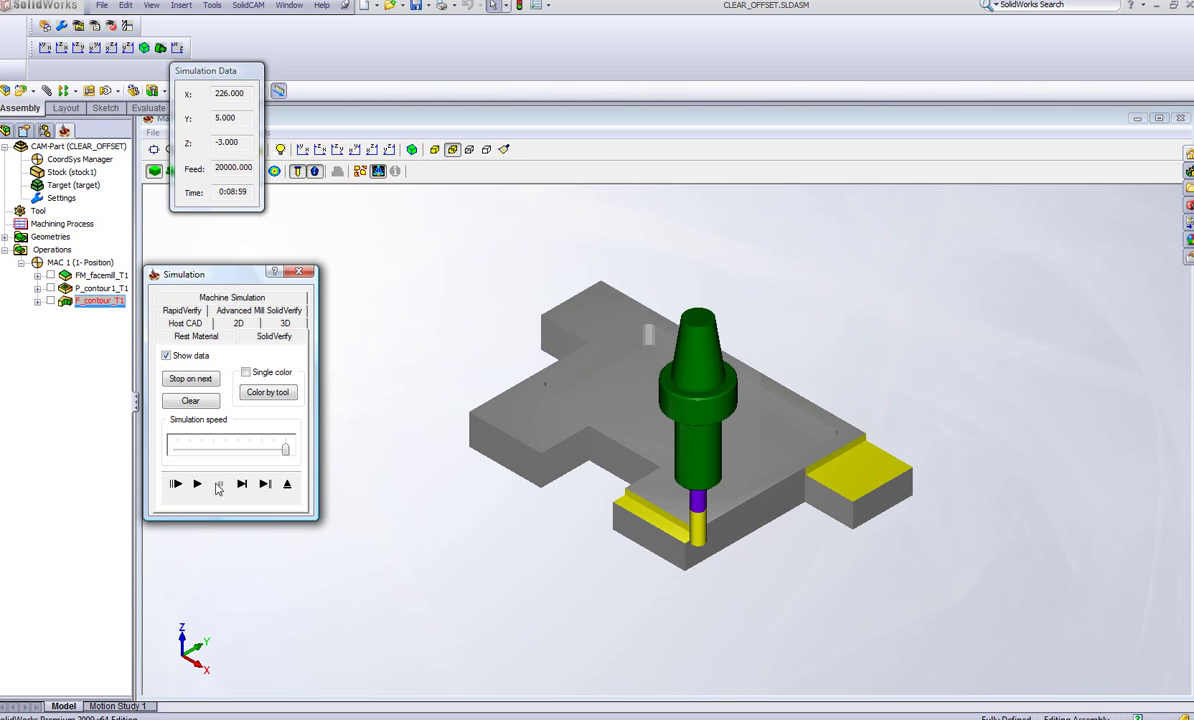
left_click(198, 485)
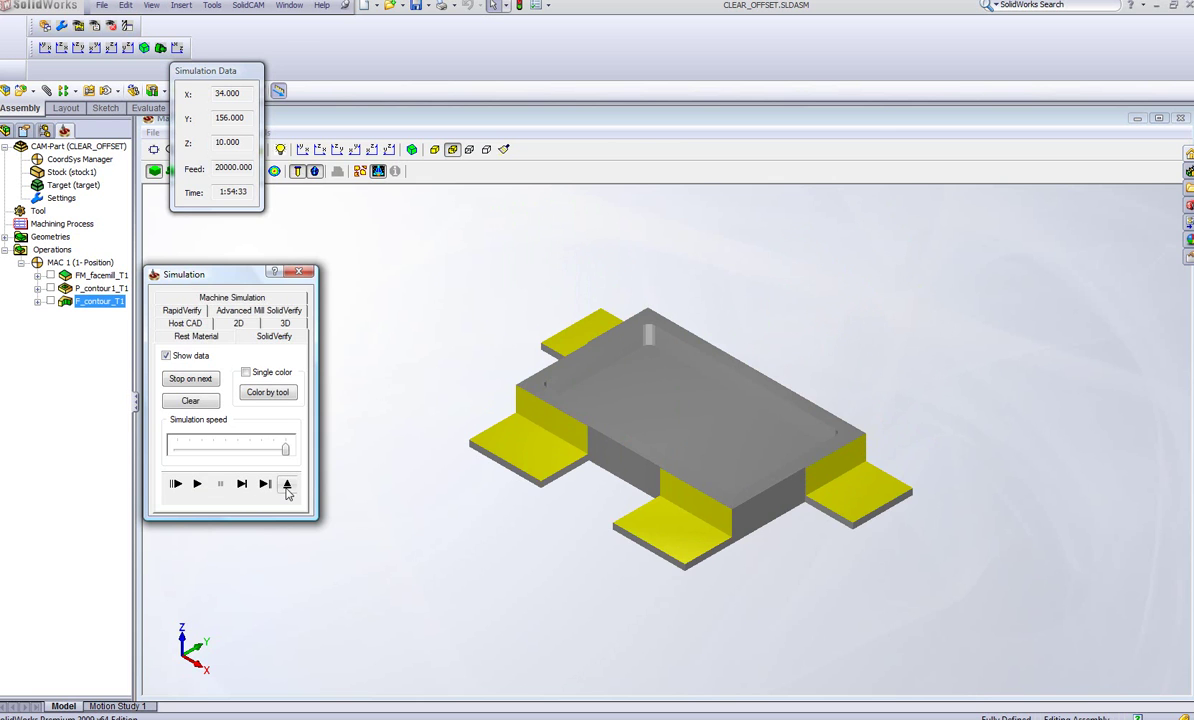
left_click(287, 484)
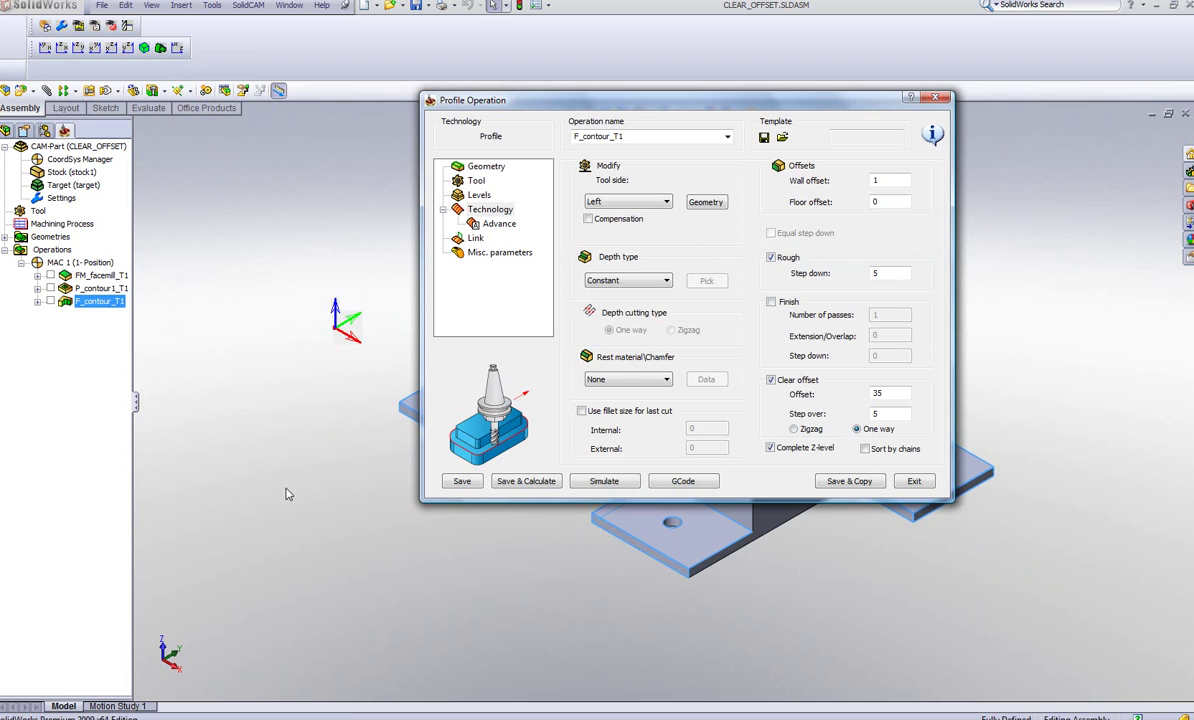
Check Sort by chains and move the operation dialog aside to uncover the part
left_click(865, 450)
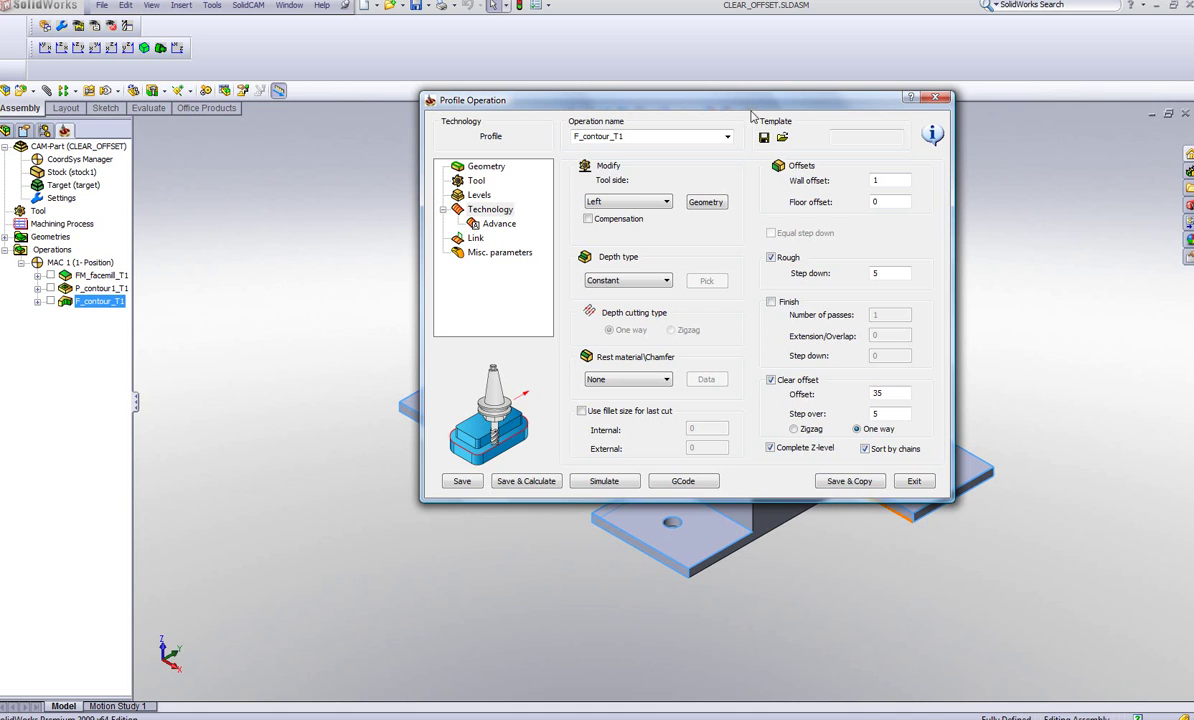
left_click_drag(744, 105, 515, 132)
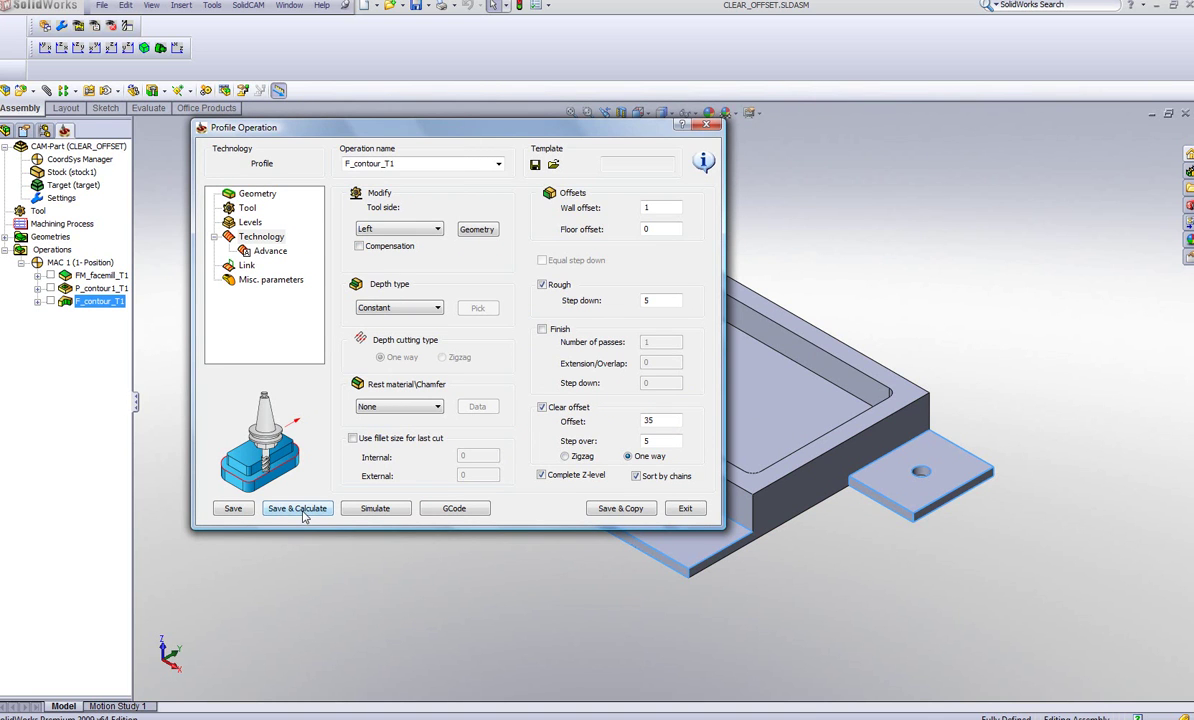
Simulate in SolidVerify, single-stepping through the Z-levels, then play the remaining cuts continuously
left_click(375, 510)
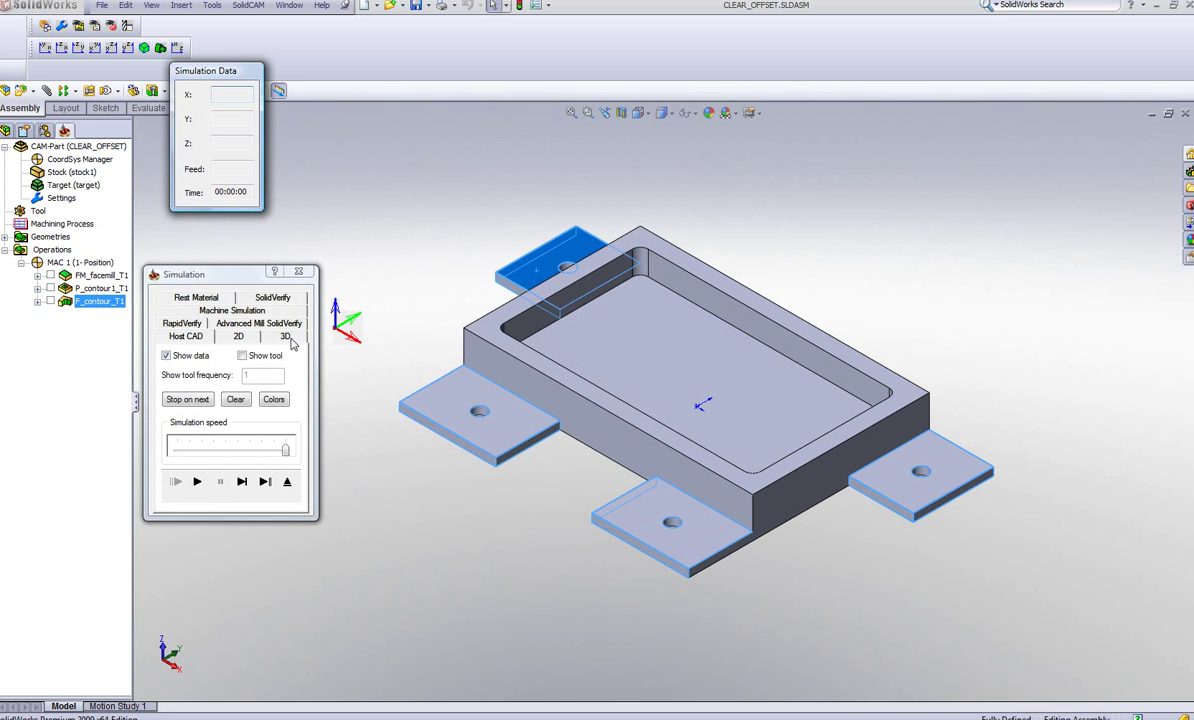
left_click(272, 296)
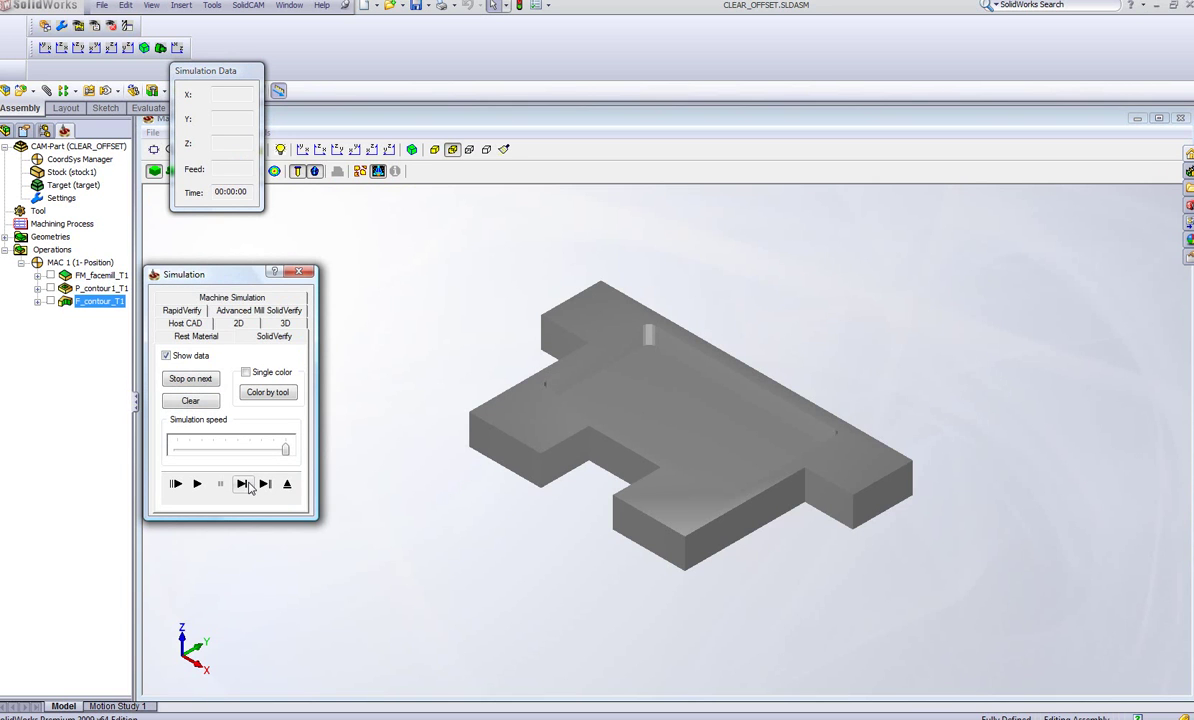
left_click(244, 484)
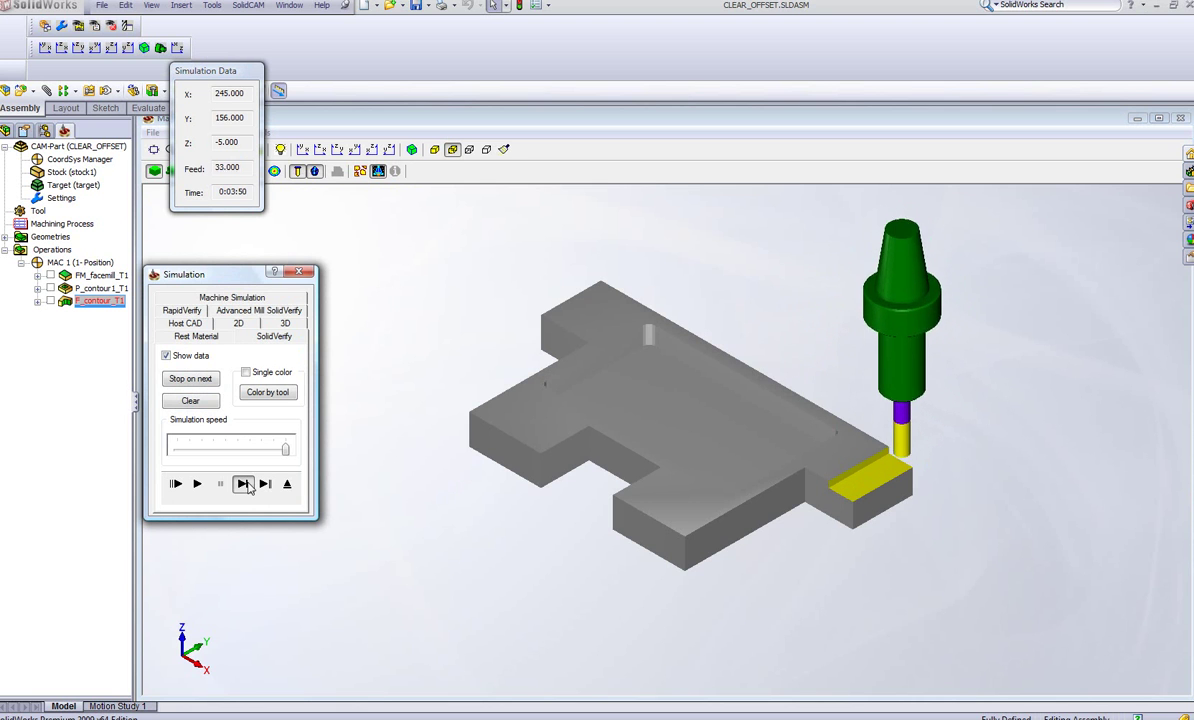
left_click(244, 484)
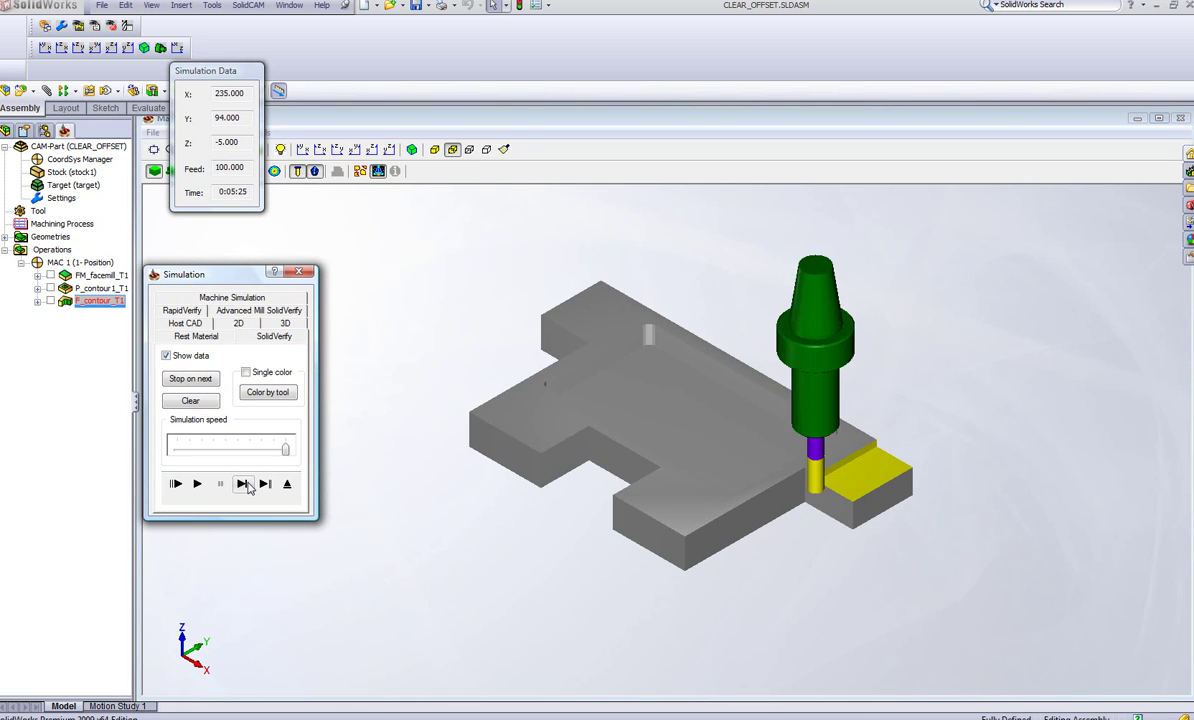
left_click(244, 484)
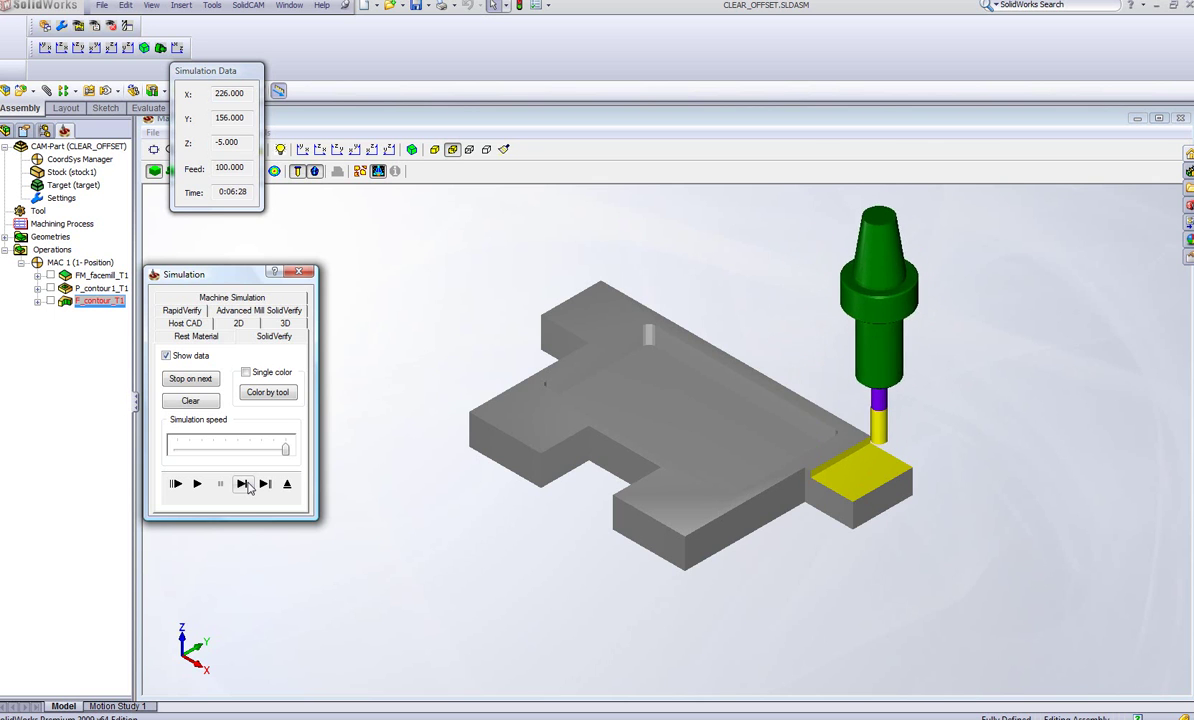
left_click(244, 484)
left_click(244, 484)
left_click(244, 484)
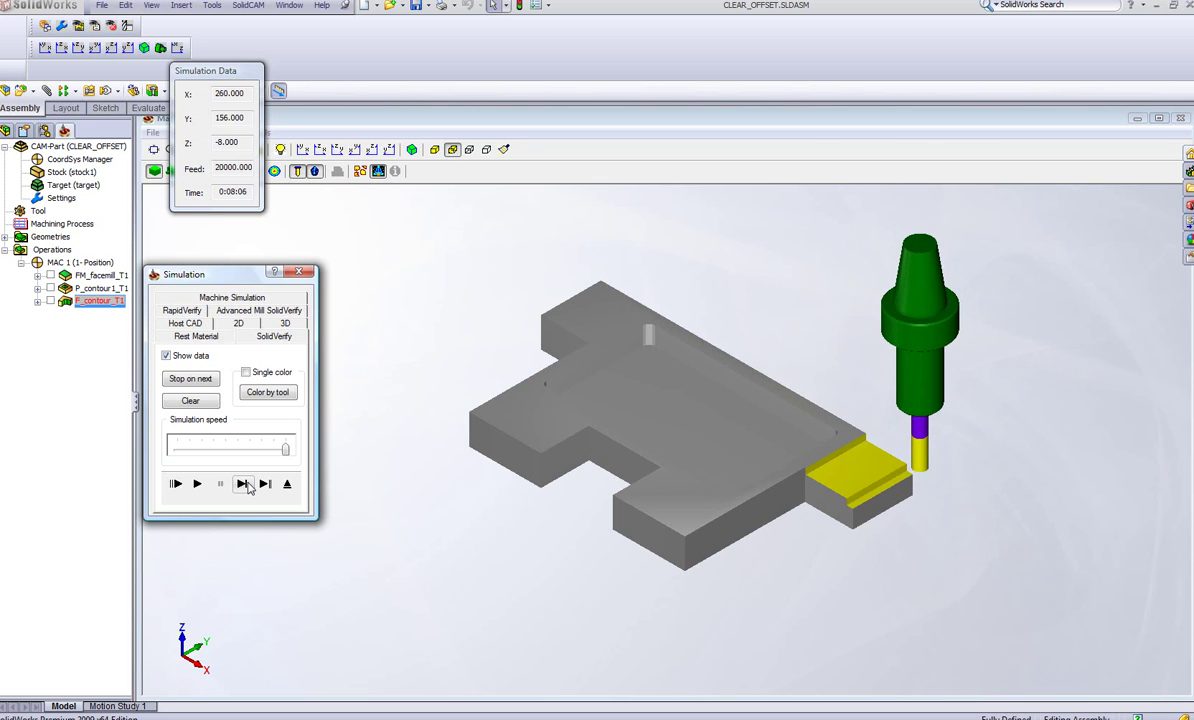
left_click(244, 484)
left_click(244, 484)
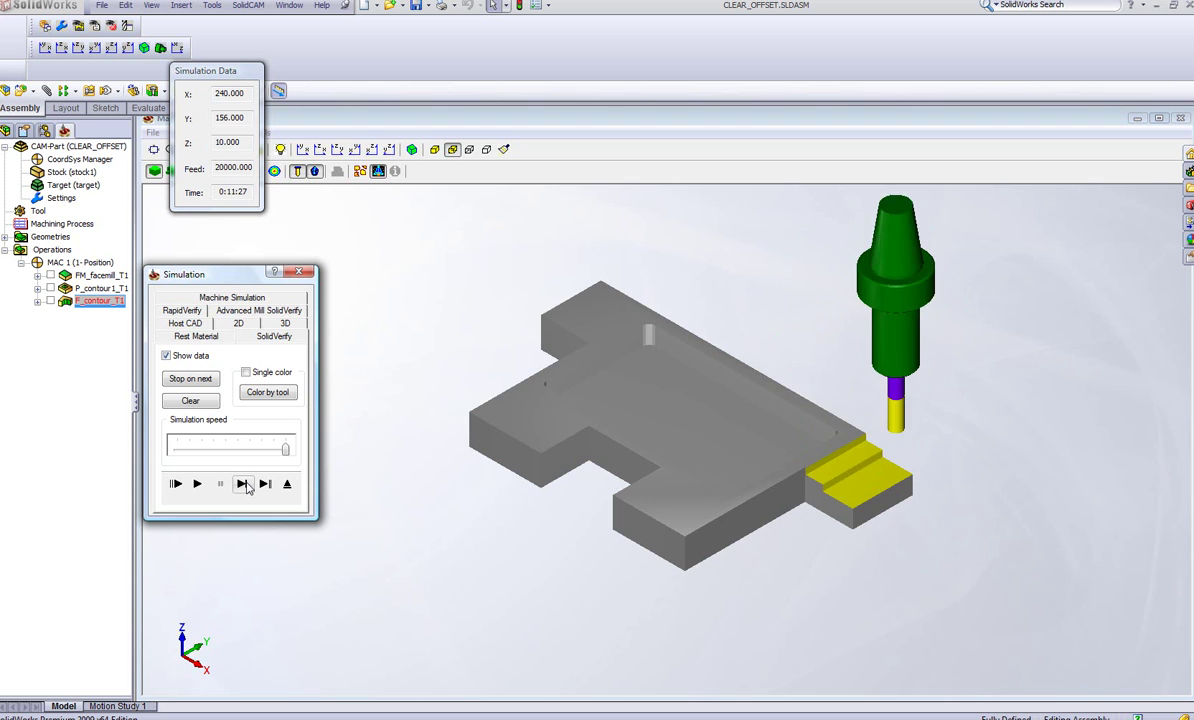
left_click(244, 484)
left_click(244, 484)
left_click(244, 484)
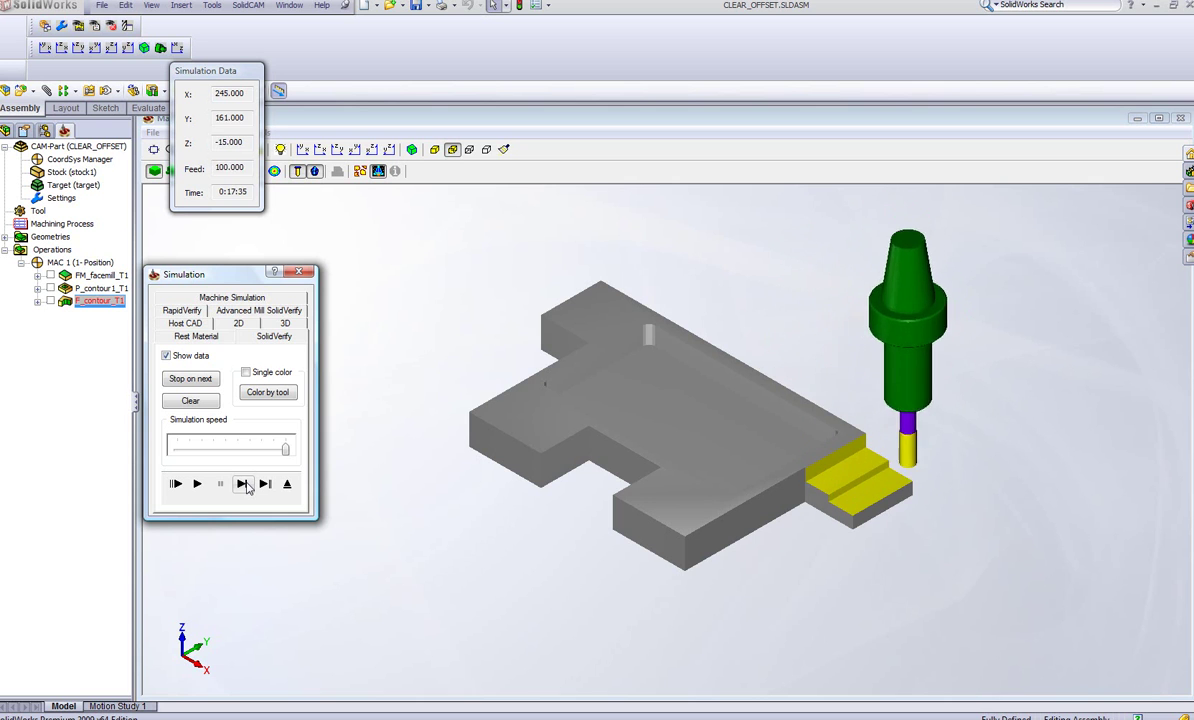
left_click(244, 484)
left_click(244, 484)
left_click(244, 484)
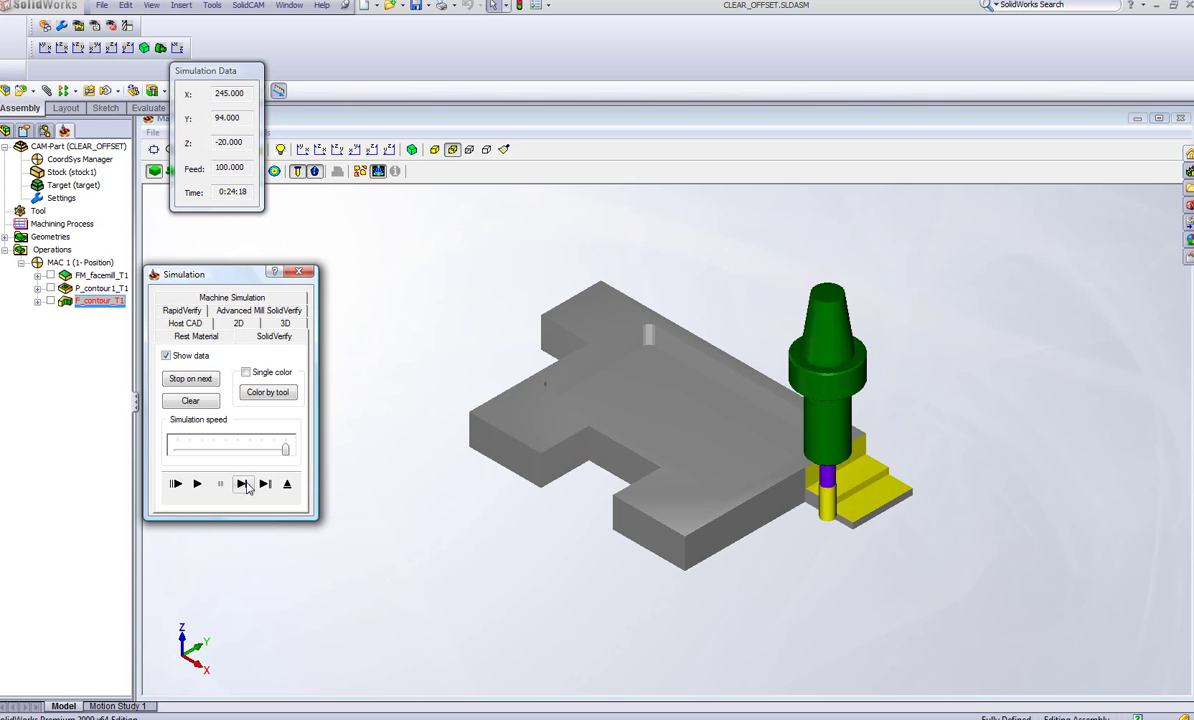
left_click(244, 484)
left_click(244, 484)
left_click(244, 484)
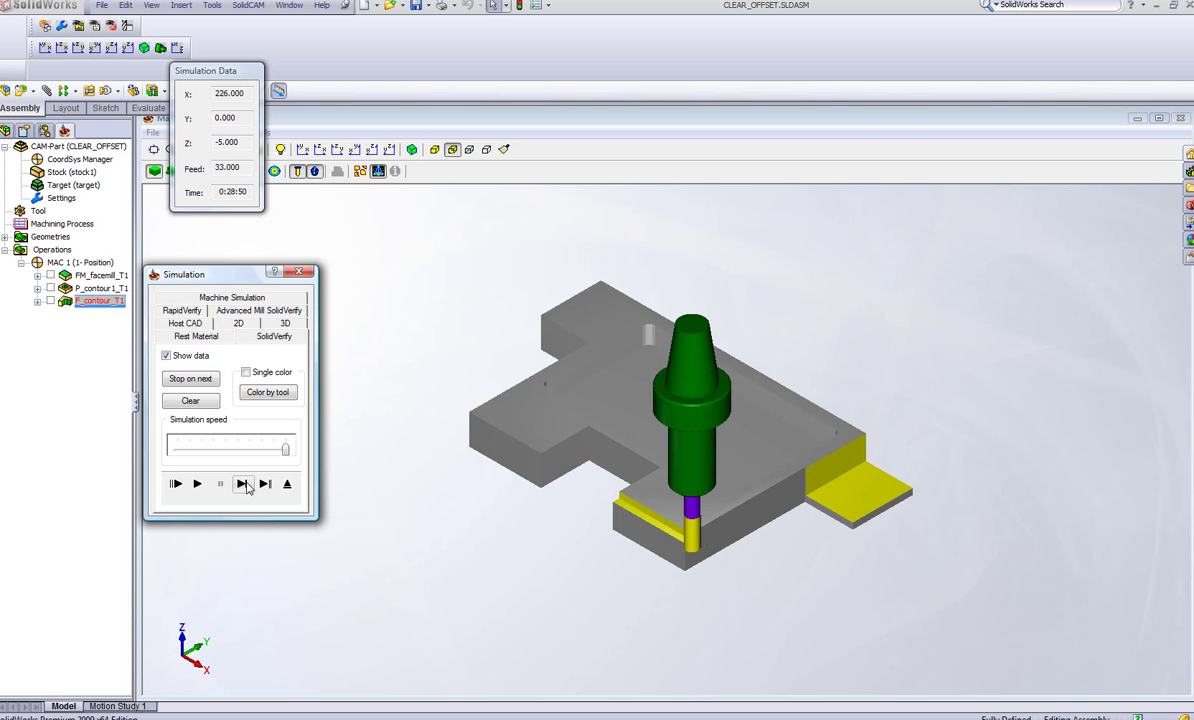
left_click(244, 484)
left_click(244, 484)
left_click(244, 484)
left_click(244, 484)
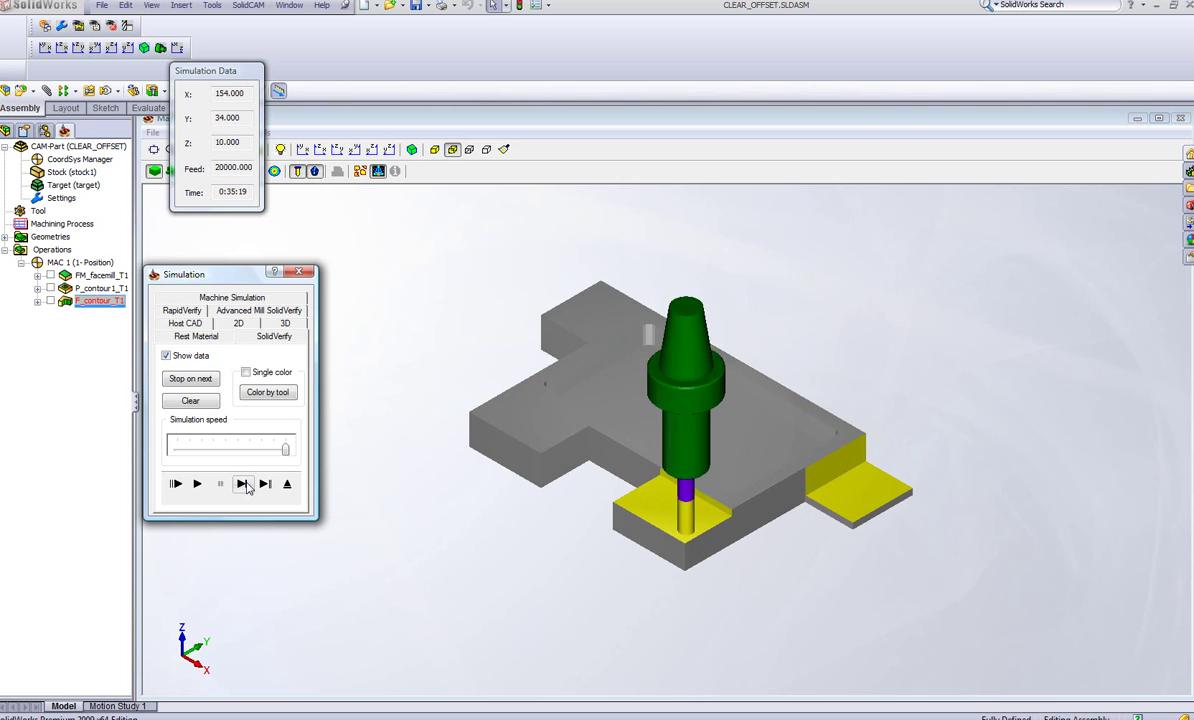
left_click(244, 484)
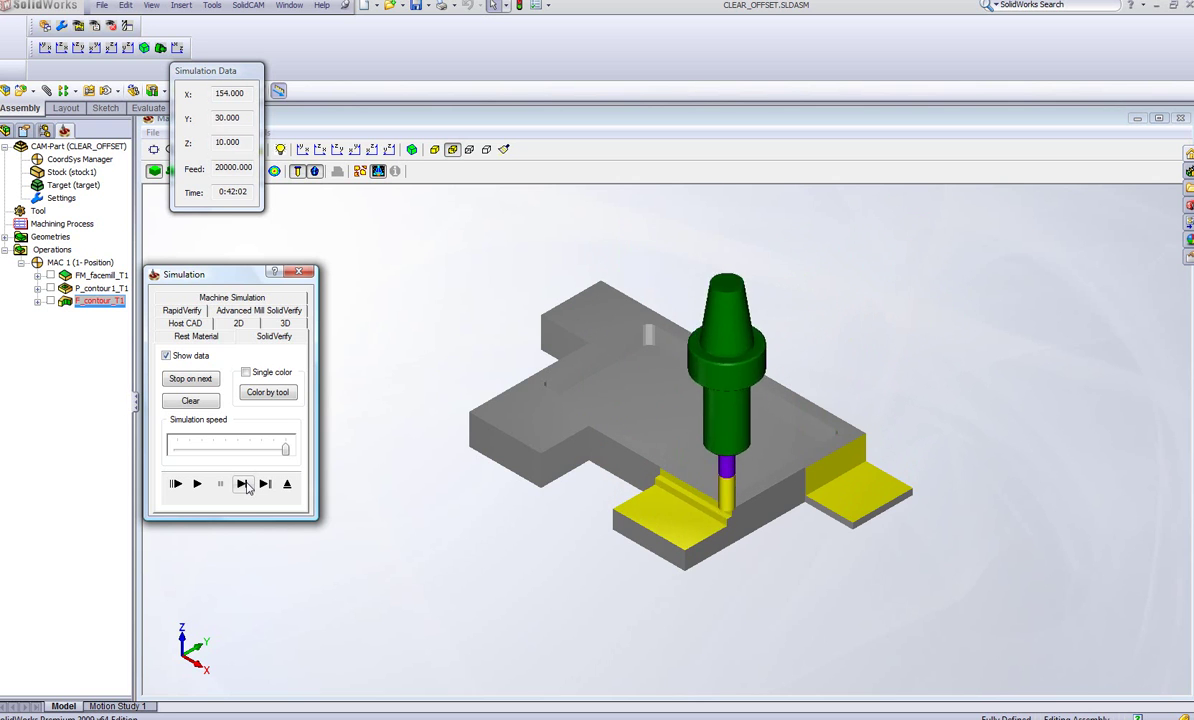
left_click(244, 484)
left_click(244, 484)
left_click(244, 484)
left_click(244, 484)
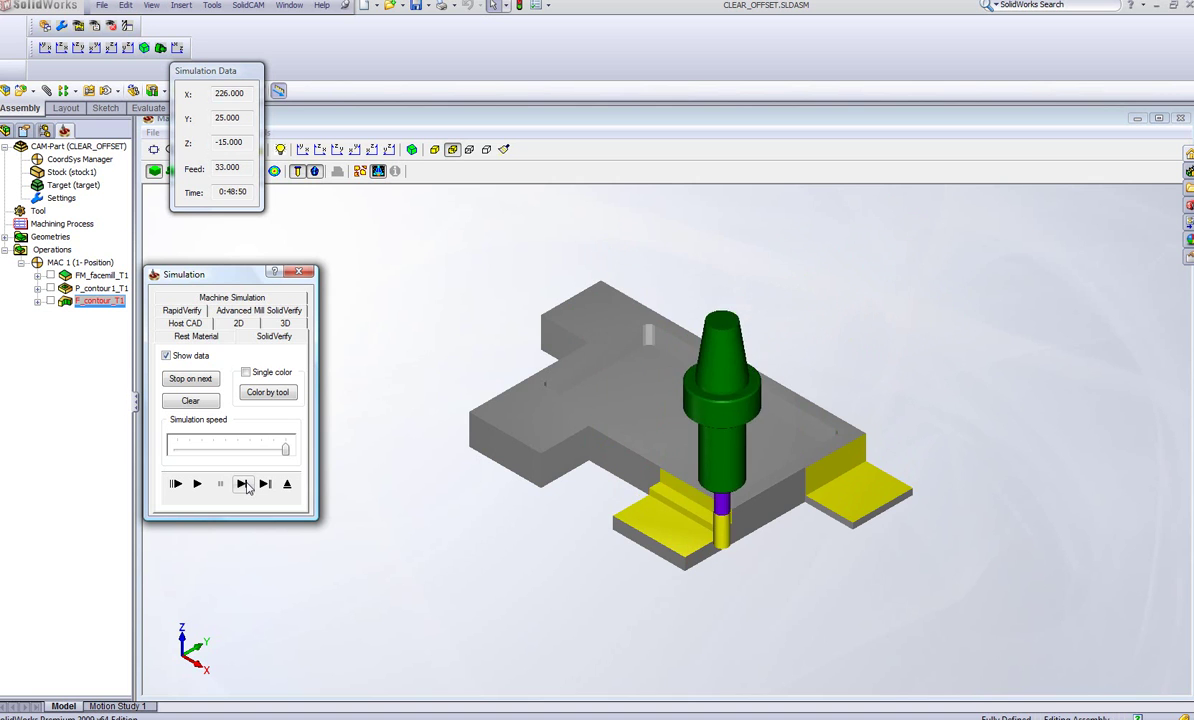
left_click(244, 484)
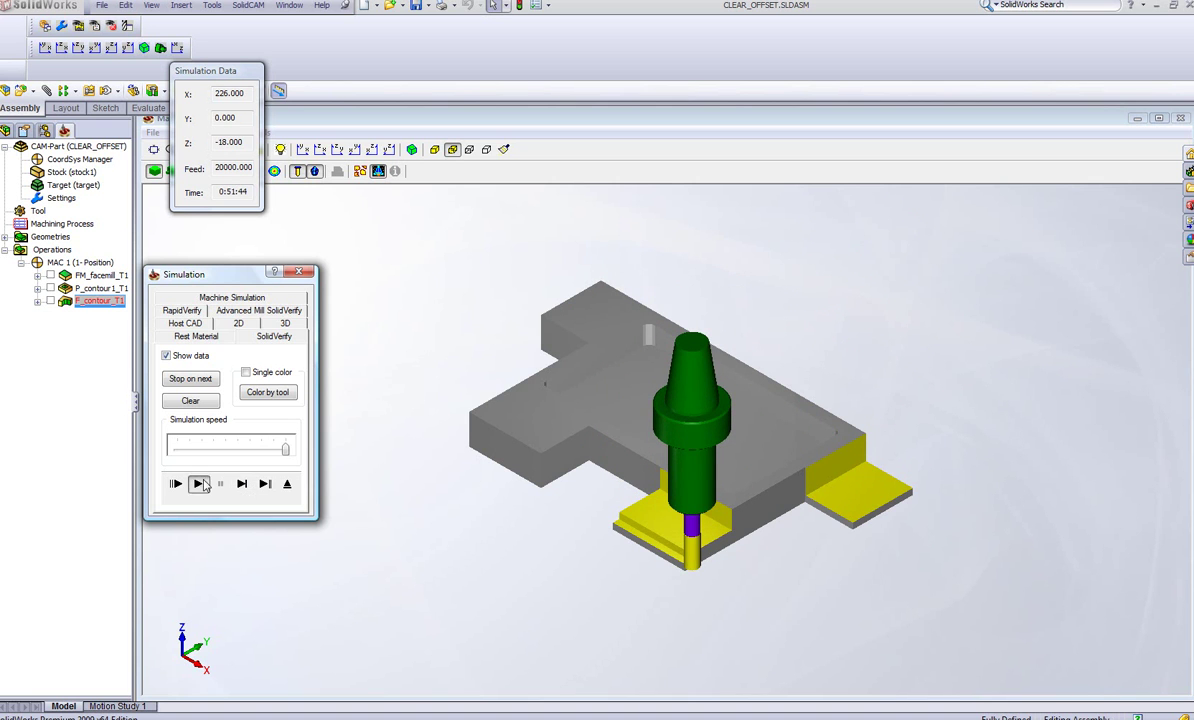
left_click(201, 484)
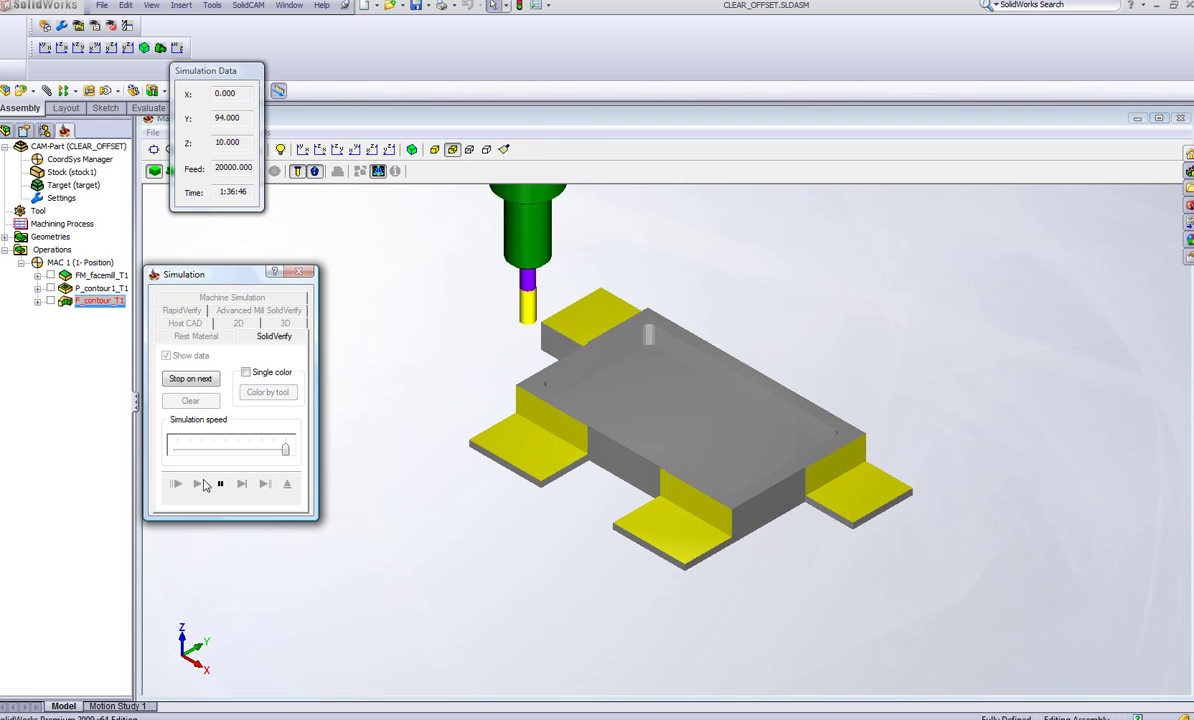